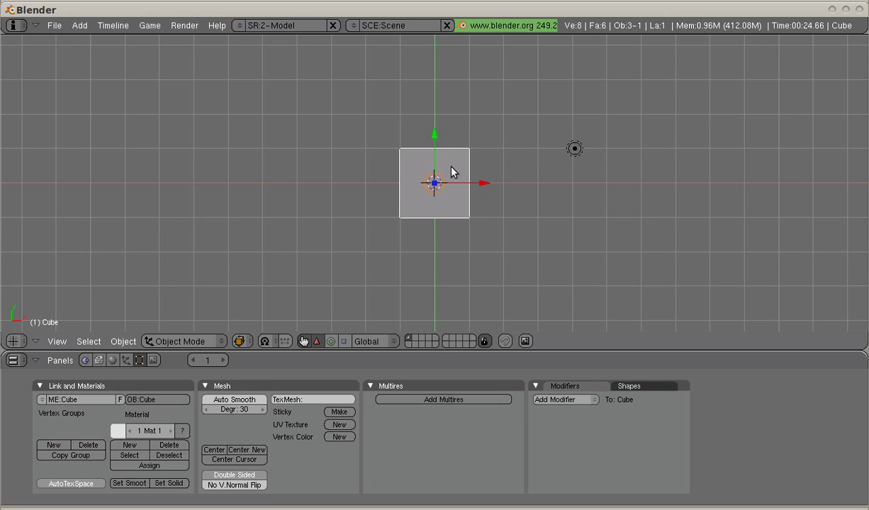
Delete the default cube and add a Suzanne monkey mesh at the scene centre.
key("x")
left_click(410, 162)
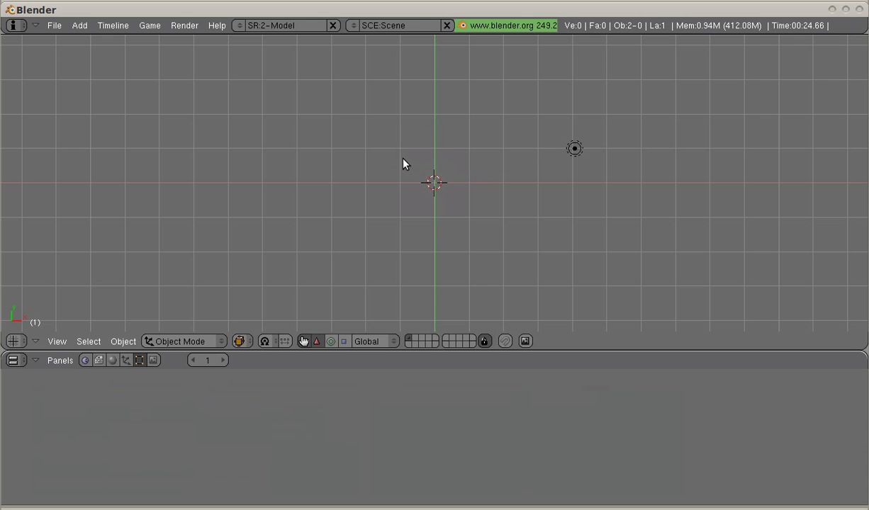
key("space")
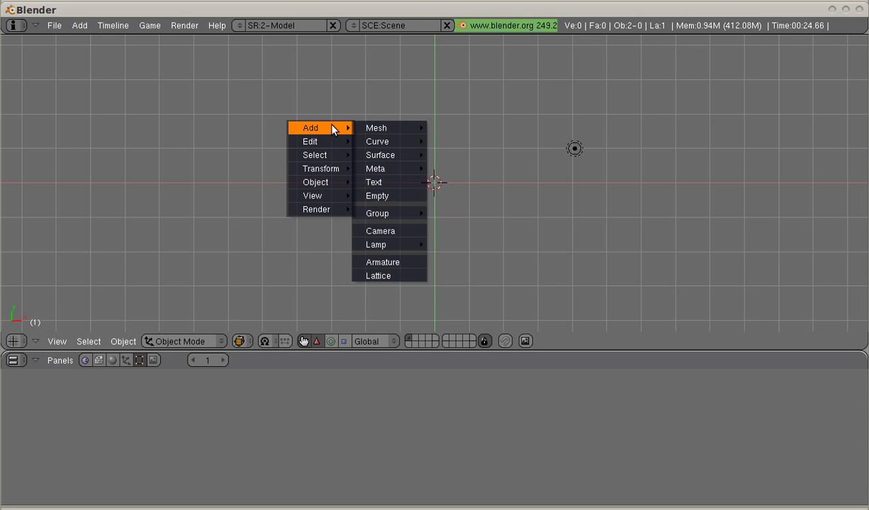
mouse_move(397, 127)
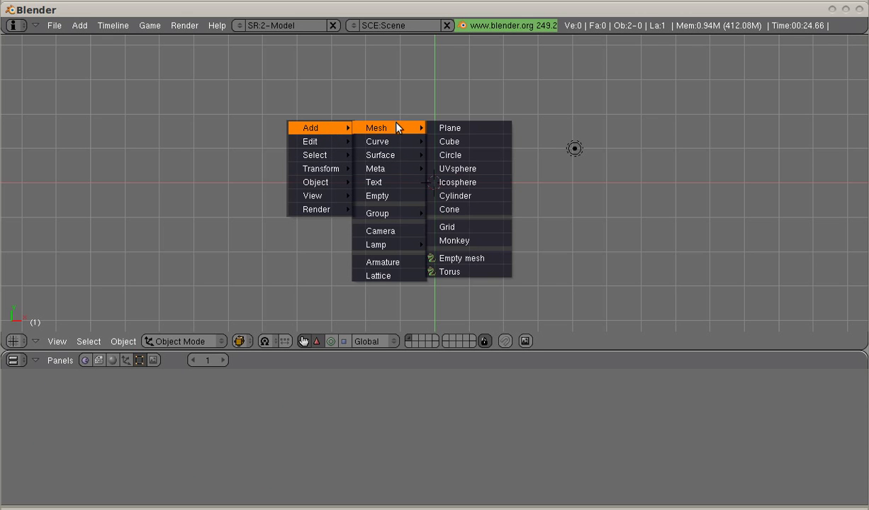
left_click(453, 241)
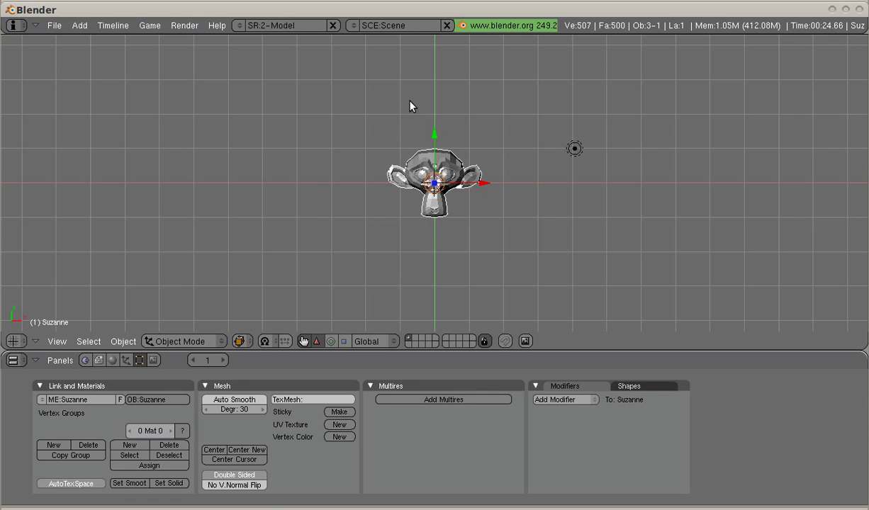
From the side view, rotate Suzanne about -59° to face the camera, then check through the camera.
key("KP_0")
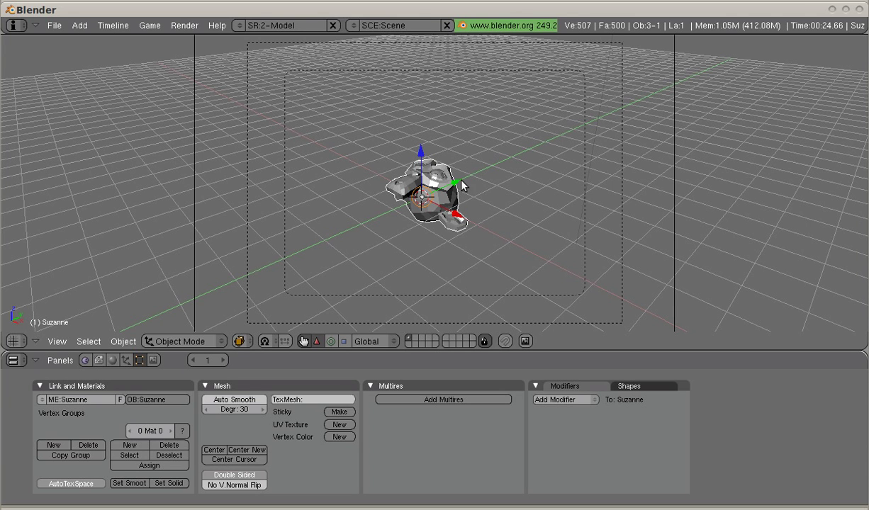
key("KP_3")
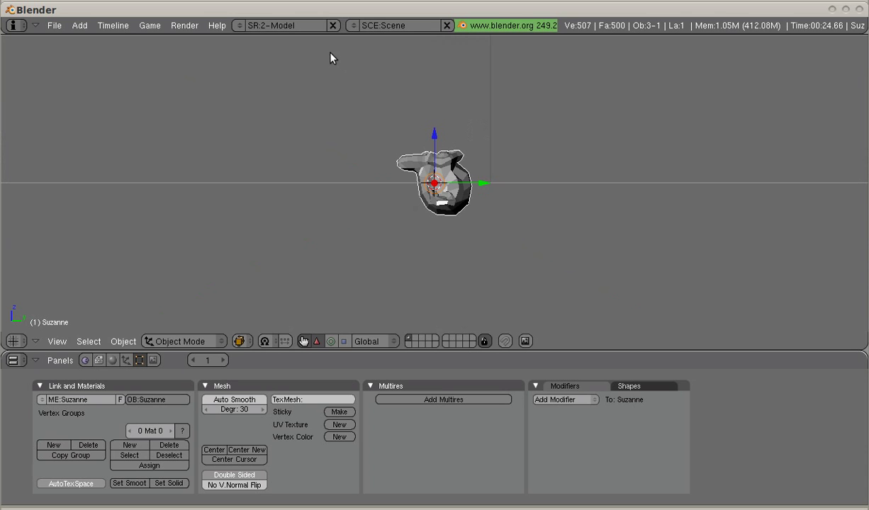
key("r")
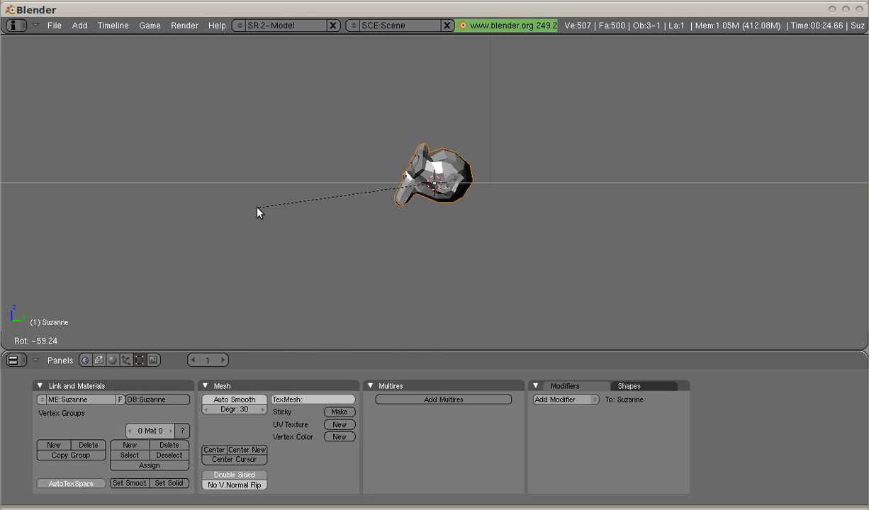
left_click(262, 229)
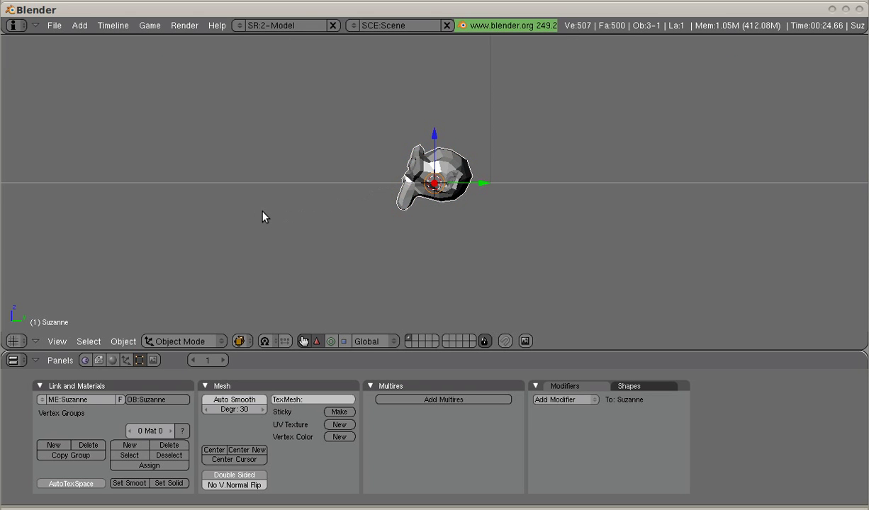
key("KP_0")
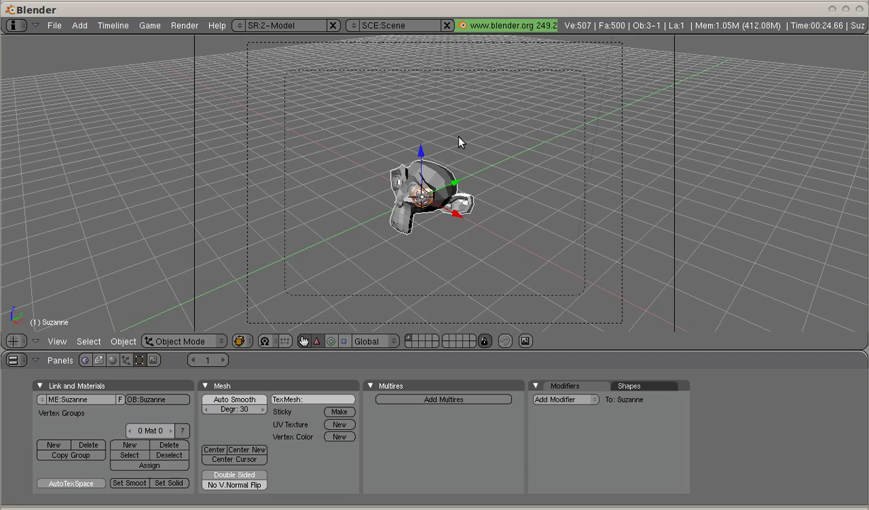
Fly the camera in with Shift+F until the tilted Suzanne fills the shot.
key("shift+f")
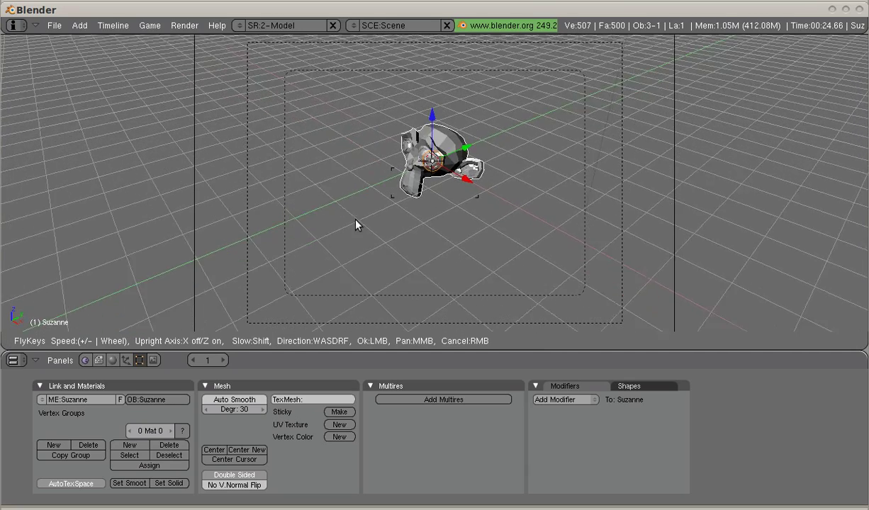
scroll(367, 197, "up", 2)
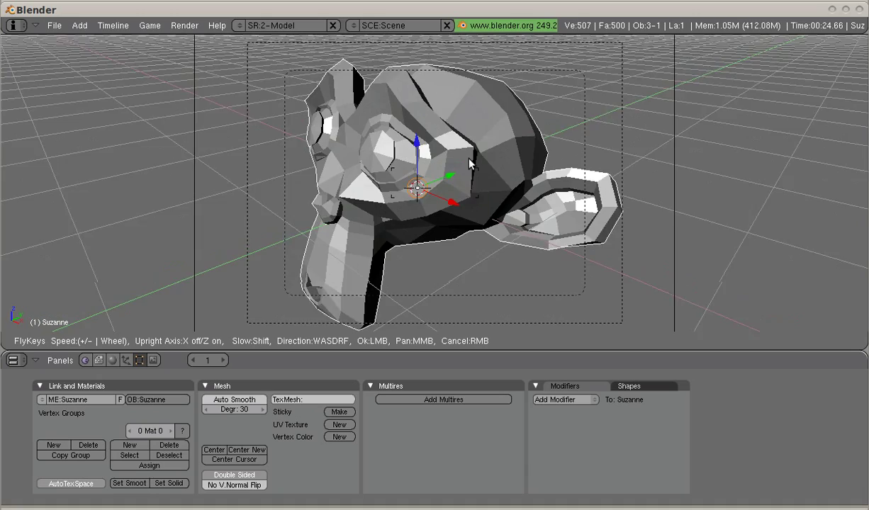
scroll(469, 163, "down", 3)
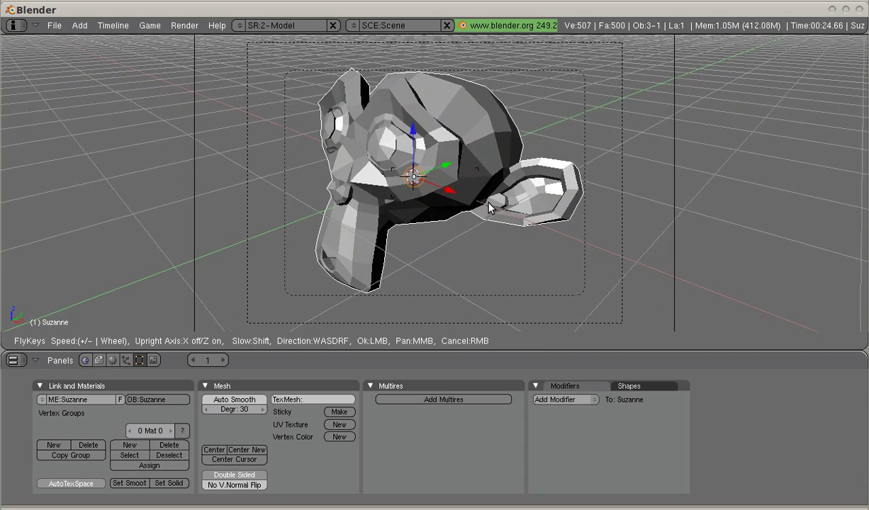
left_click(484, 204)
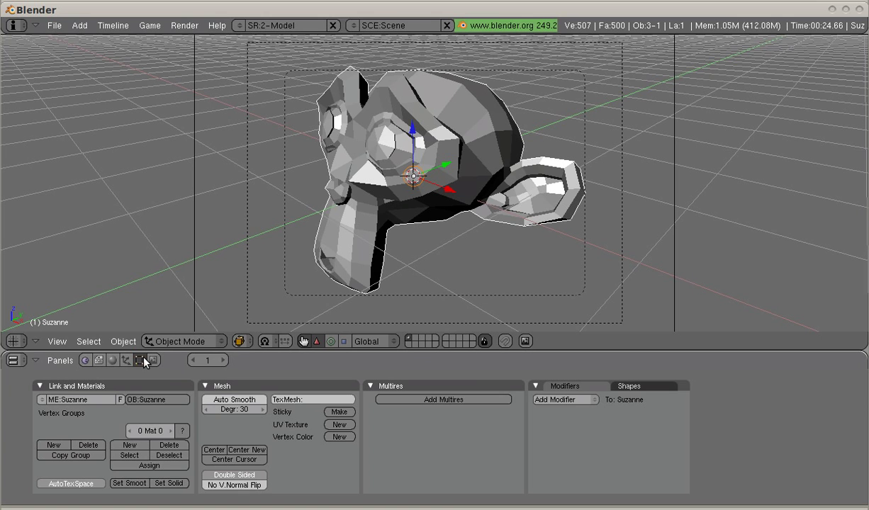
Add a Multires modifier to Suzanne and raise it to level 2 (2012 vertices, 1968 faces).
left_click(428, 399)
left_click(406, 412)
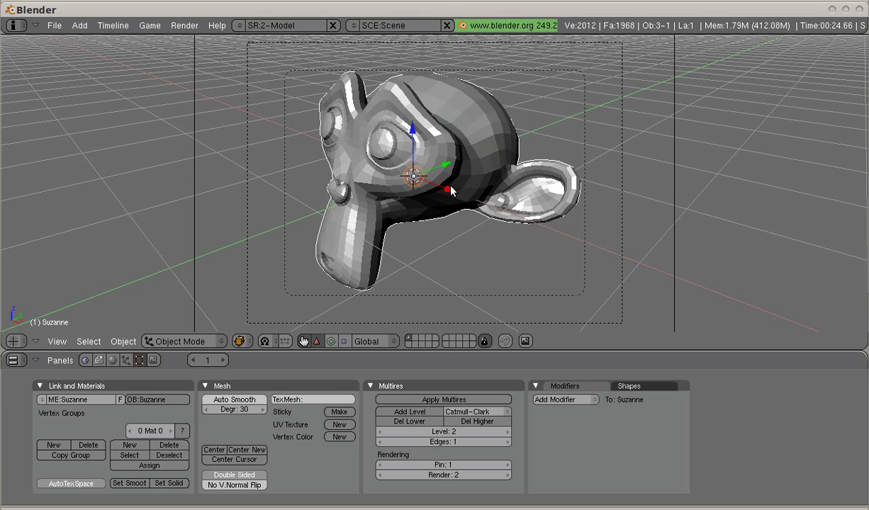
Set the Render Window option to Full Screen, then run and close a test render.
left_click(154, 362)
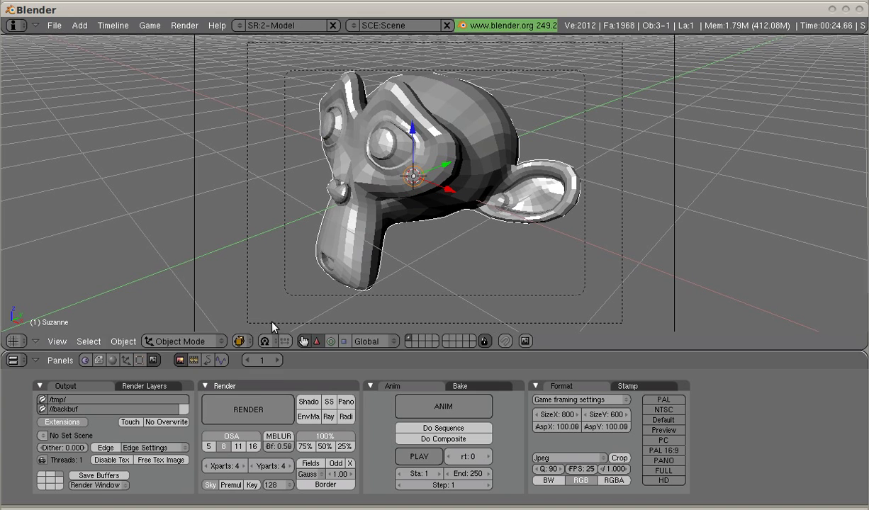
left_click(106, 484)
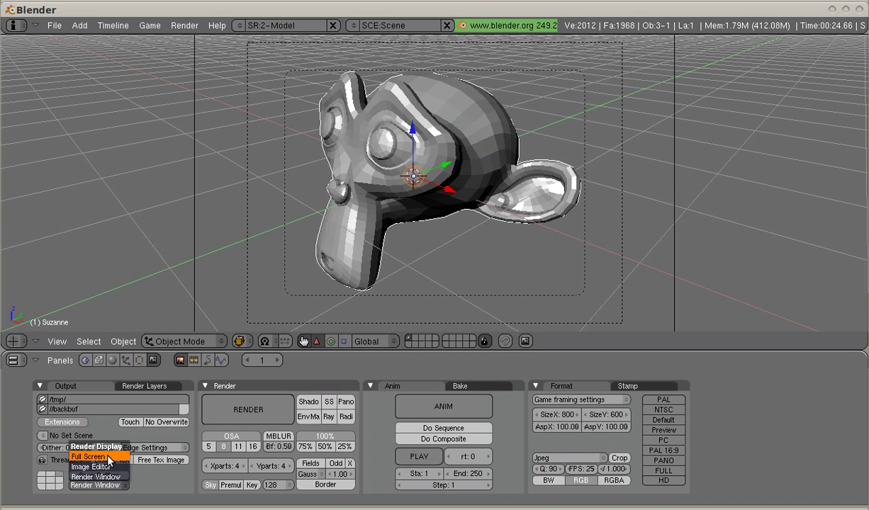
left_click(109, 457)
left_click(248, 409)
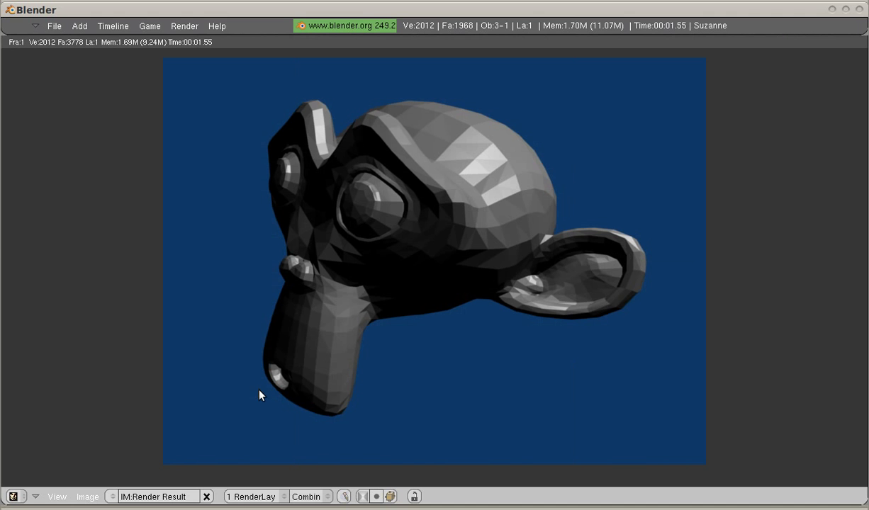
key("Escape")
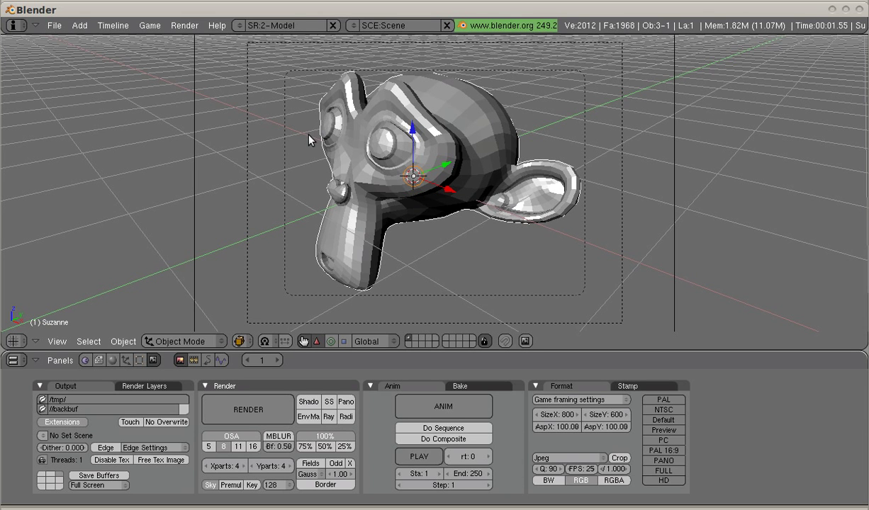
Duplicate the current screen layout and name the copy 6-Compositing.
left_click(238, 25)
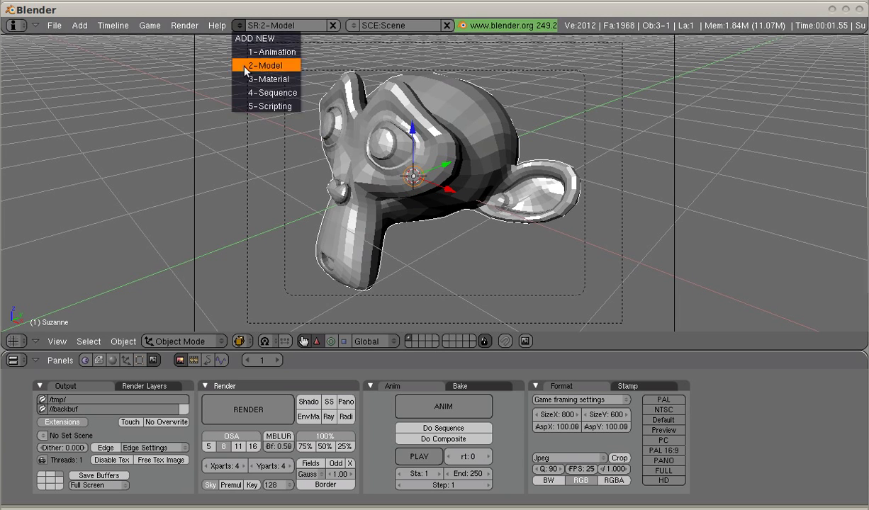
left_click(238, 24)
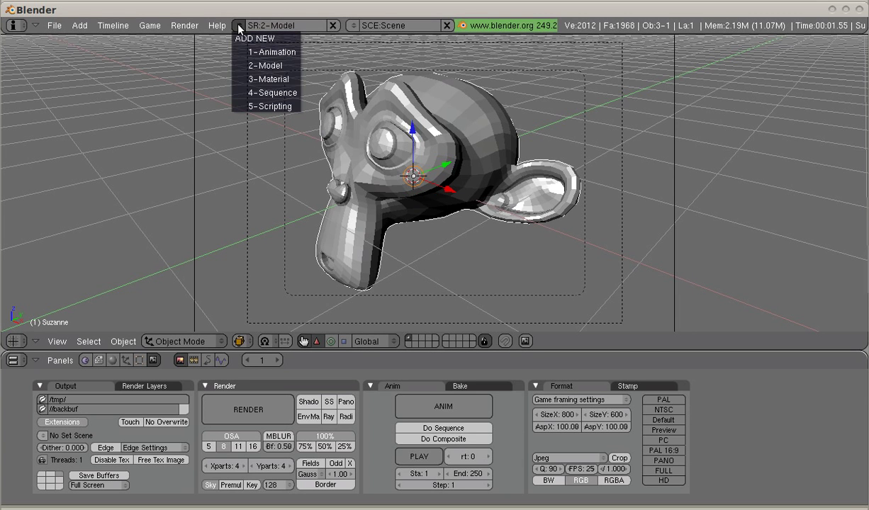
left_click(247, 40)
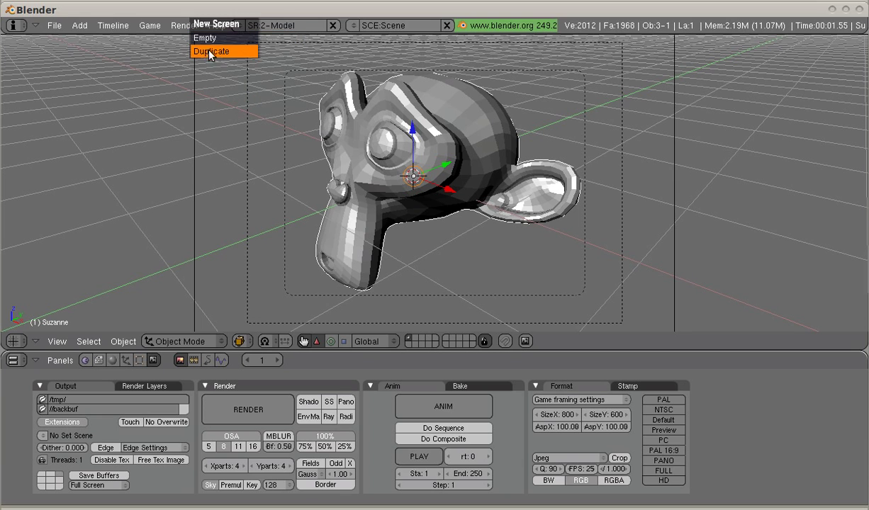
left_click(207, 52)
left_click(266, 24)
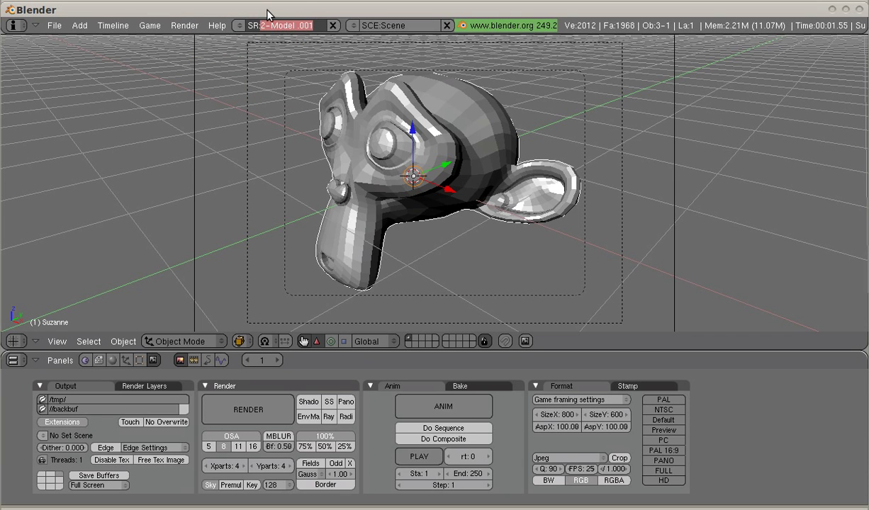
type("6-Composi")
key("BackSpace")
type("iting")
key("Return")
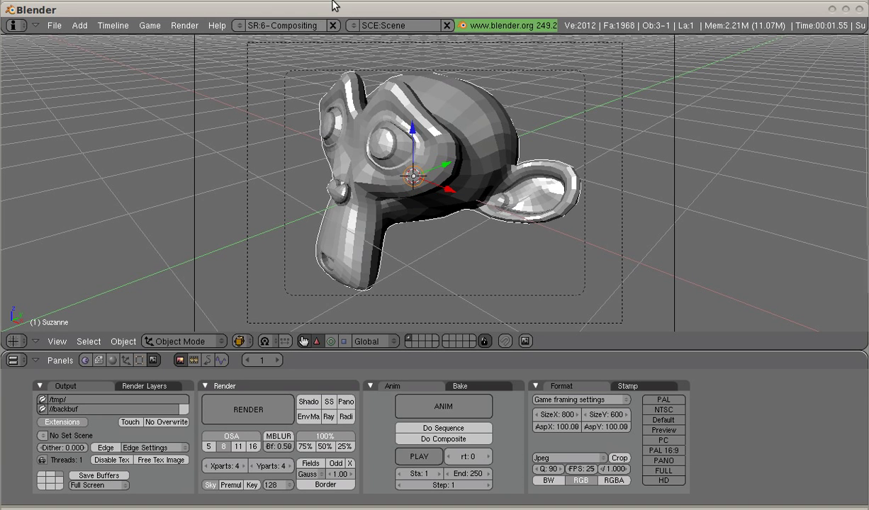
Turn the 3D view into a Composite node editor with Use Nodes enabled.
left_click(13, 341)
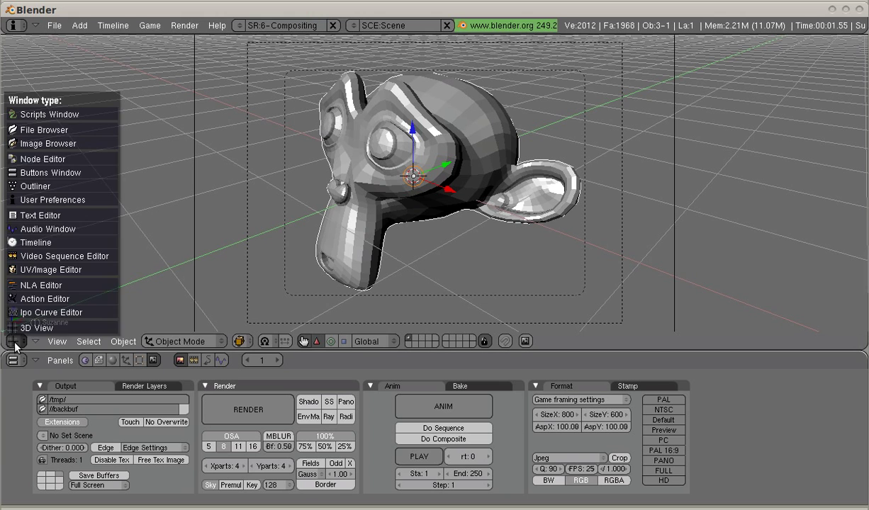
left_click(41, 159)
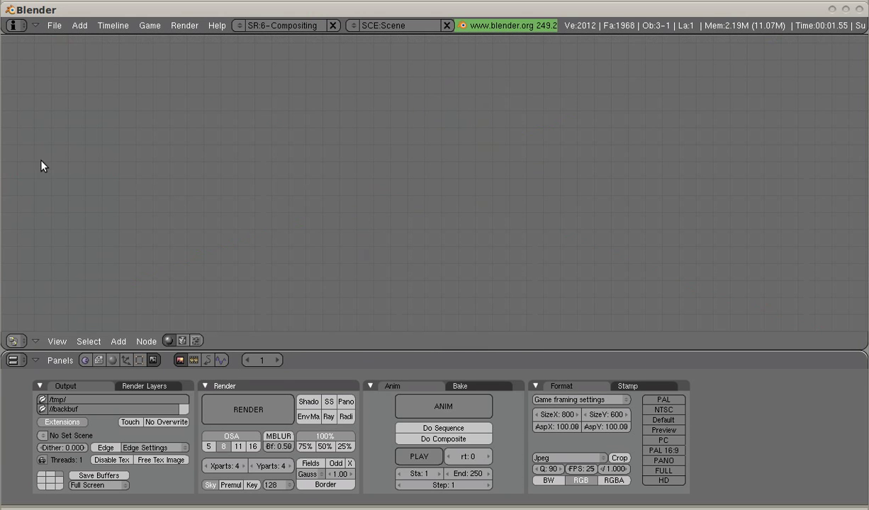
left_click(182, 342)
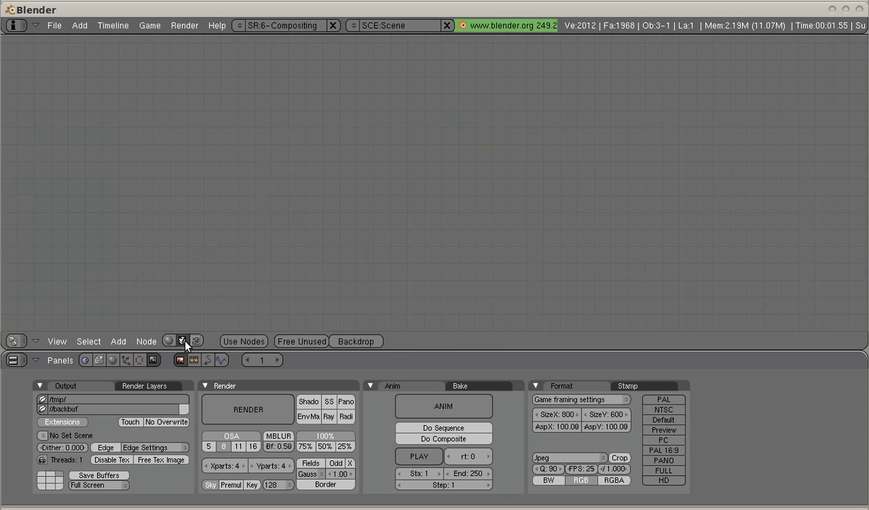
left_click(243, 342)
Move the Composite node to the far right of Render Layers and enable Do Composite.
left_click_drag(52, 63, 63, 58)
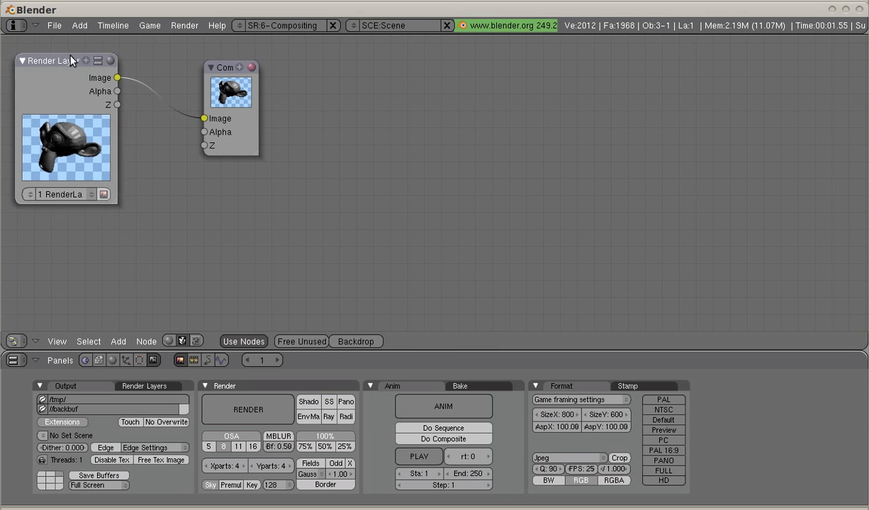
left_click_drag(218, 73, 749, 73)
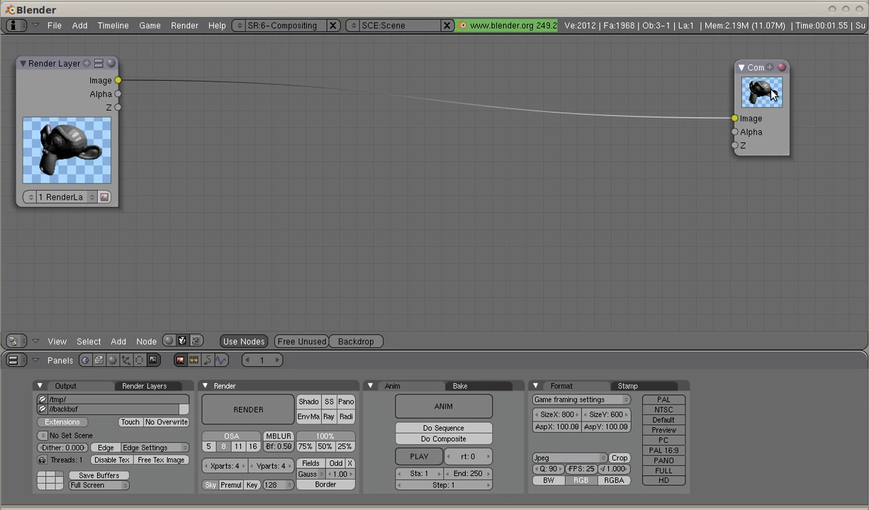
left_click(437, 440)
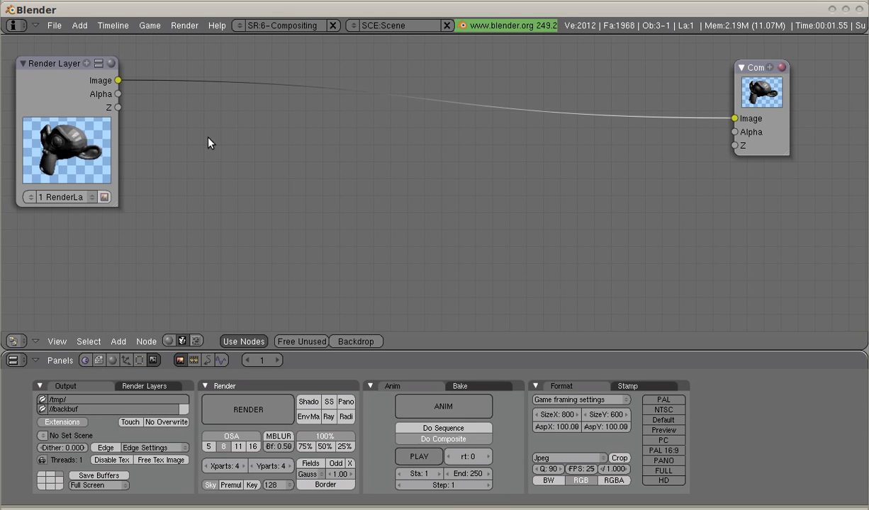
Add a Viewer node under the Composite node and enable the Backdrop display.
left_click_drag(57, 62, 63, 63)
key("space")
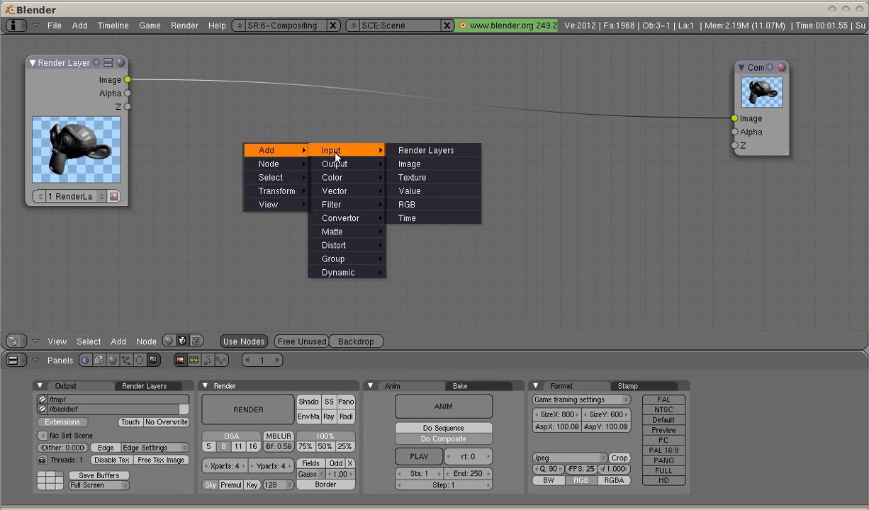
mouse_move(334, 164)
left_click(414, 178)
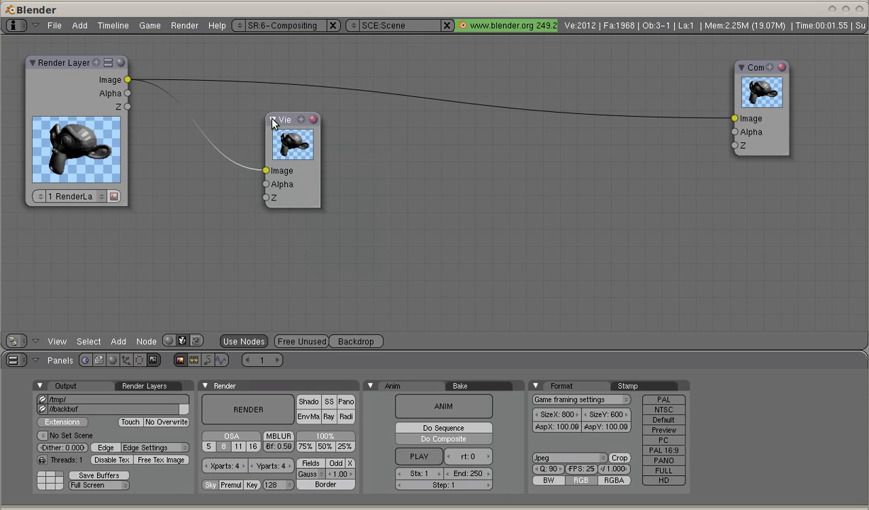
left_click_drag(272, 119, 720, 202)
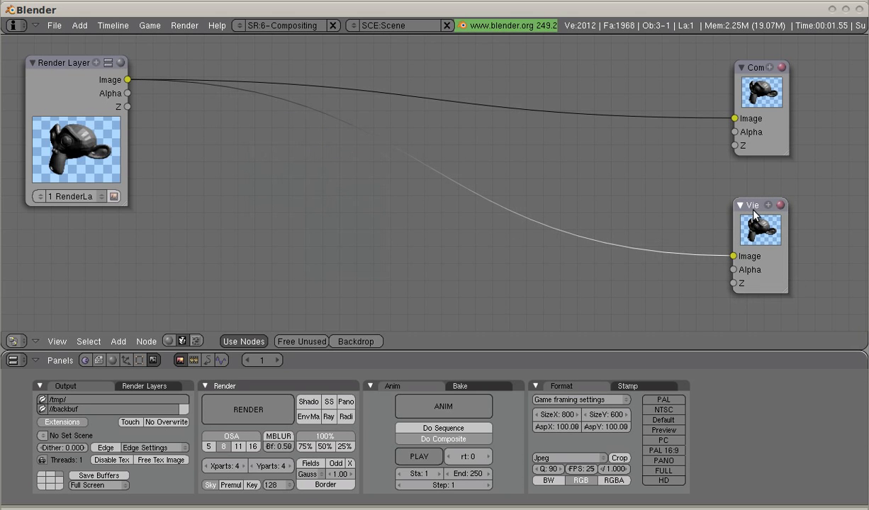
left_click(355, 341)
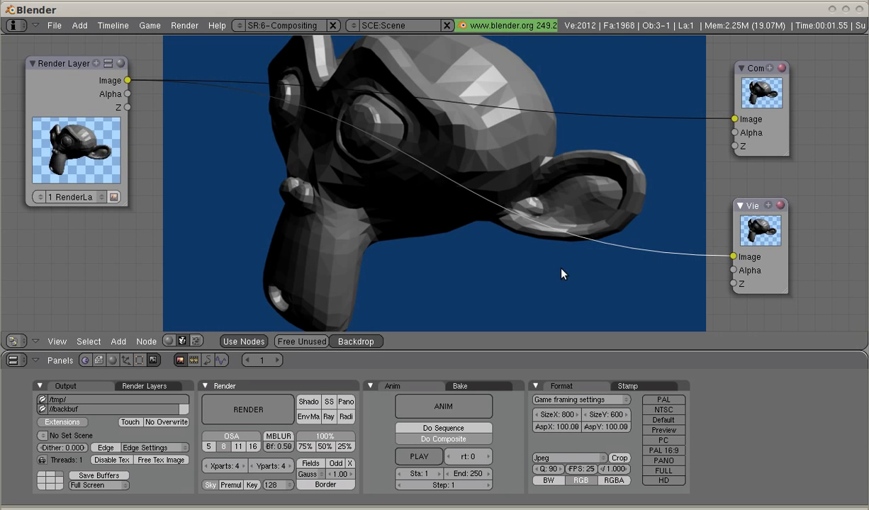
left_click_drag(757, 205, 753, 207)
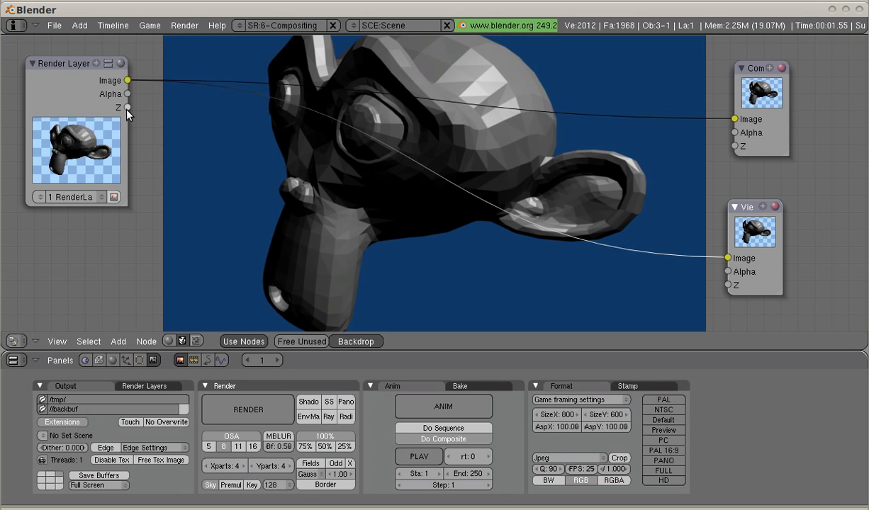
Route the Z pass through a new Map Value node into the Viewer's Image input, removing the stray Alpha link.
left_click_drag(128, 107, 729, 260)
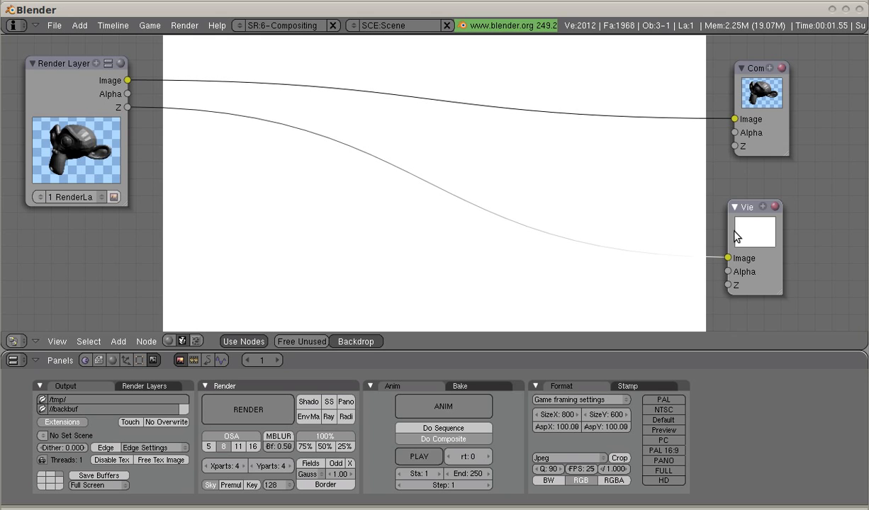
left_click_drag(737, 206, 733, 205)
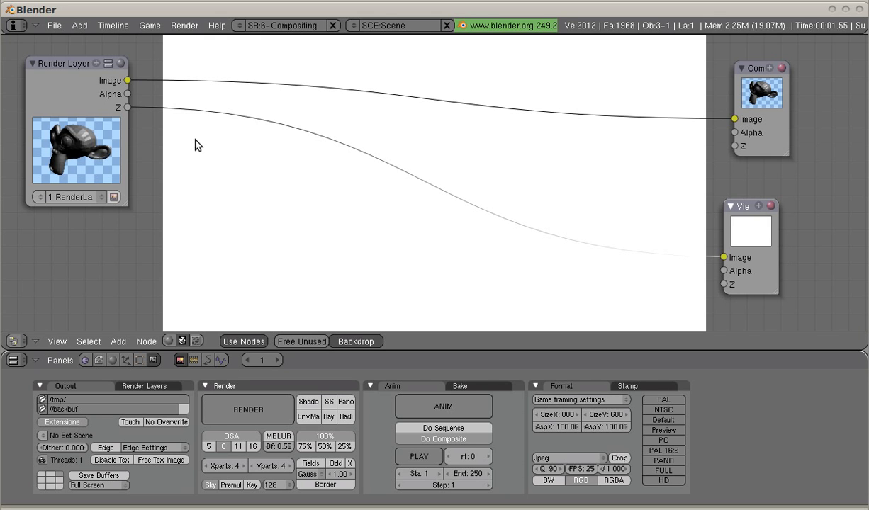
key("space")
mouse_move(270, 182)
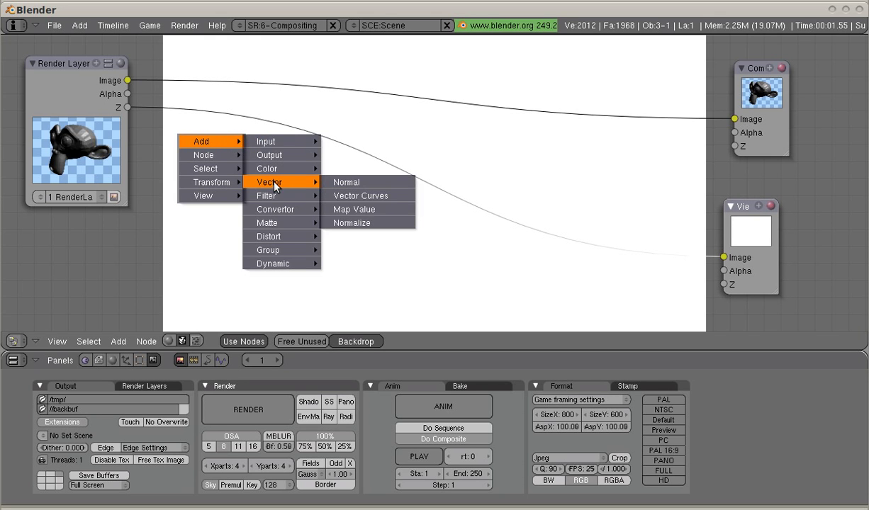
left_click(362, 212)
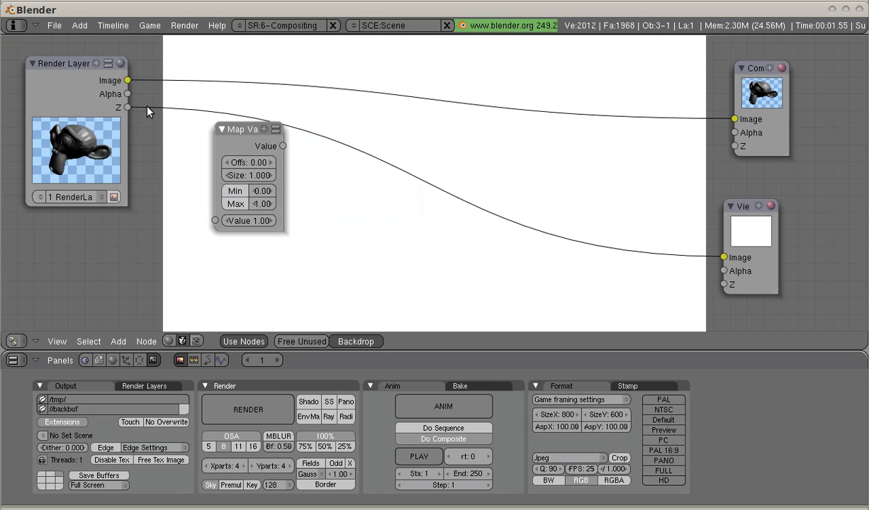
left_click_drag(127, 107, 214, 220)
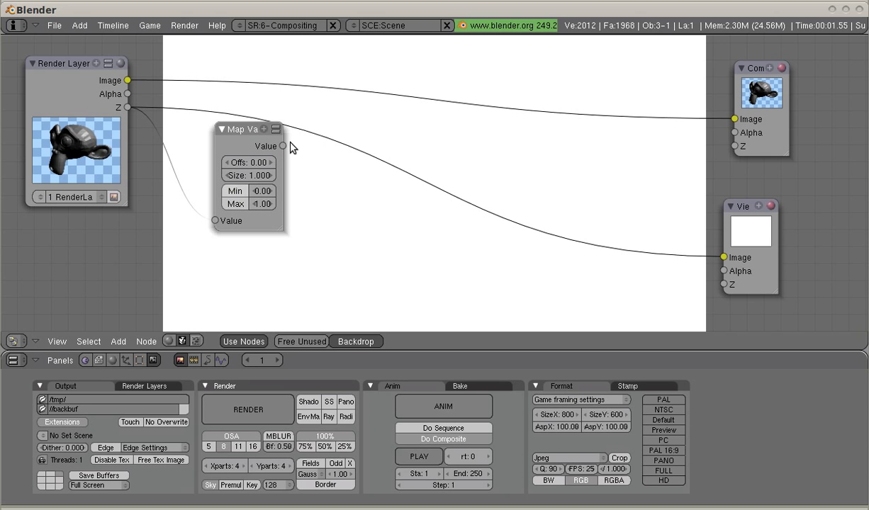
left_click_drag(282, 146, 723, 257)
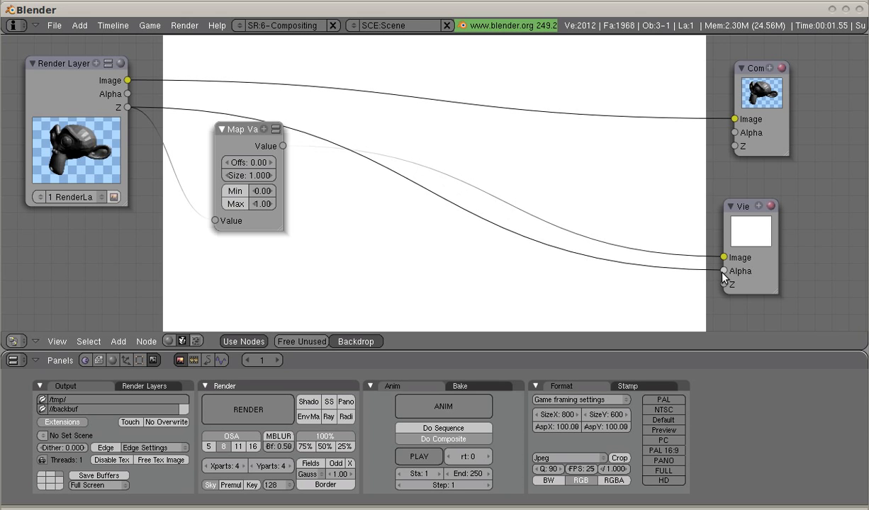
left_click_drag(726, 270, 661, 136)
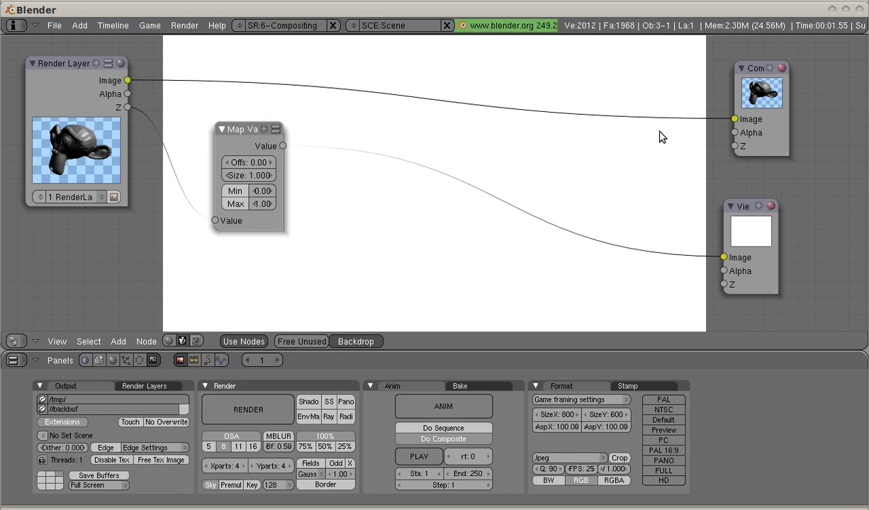
Move the Map Value node down and set its offset to -4.
left_click_drag(236, 144, 235, 170)
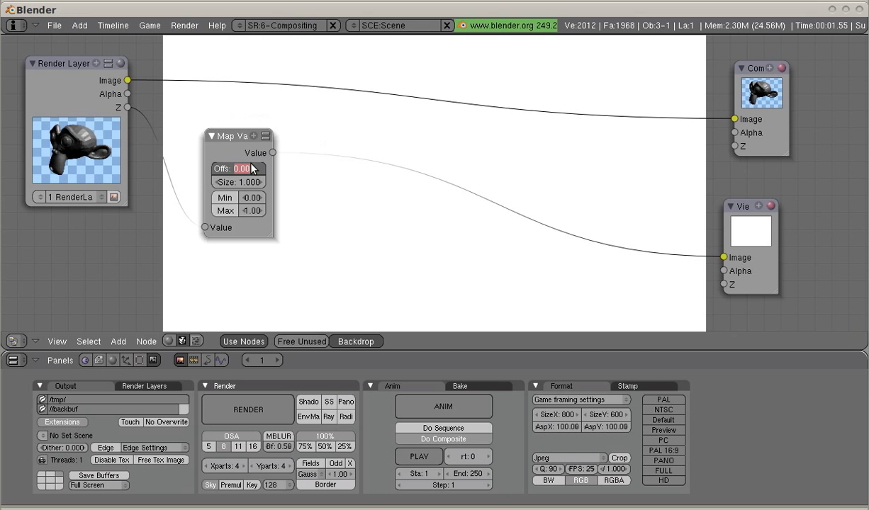
type("-4")
key("Return")
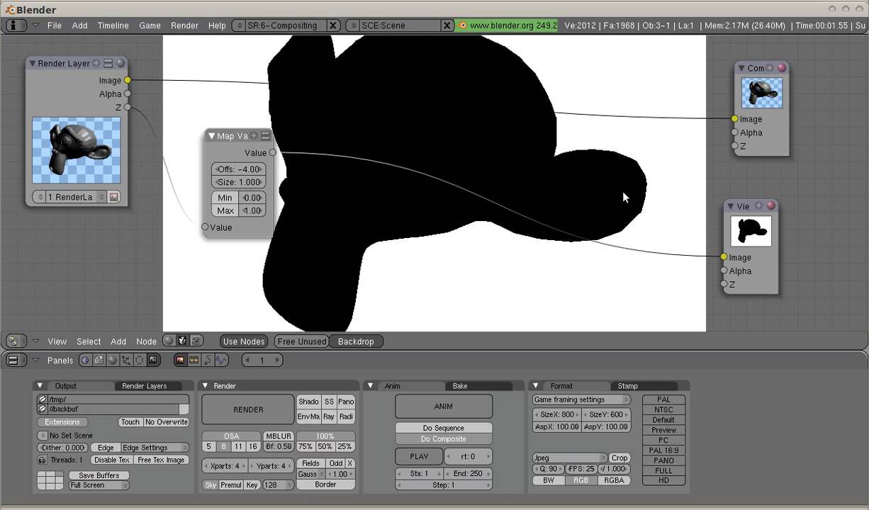
Step the Map Value offset up from -4 toward -2.60 to brighten the depth preview.
left_click(263, 169)
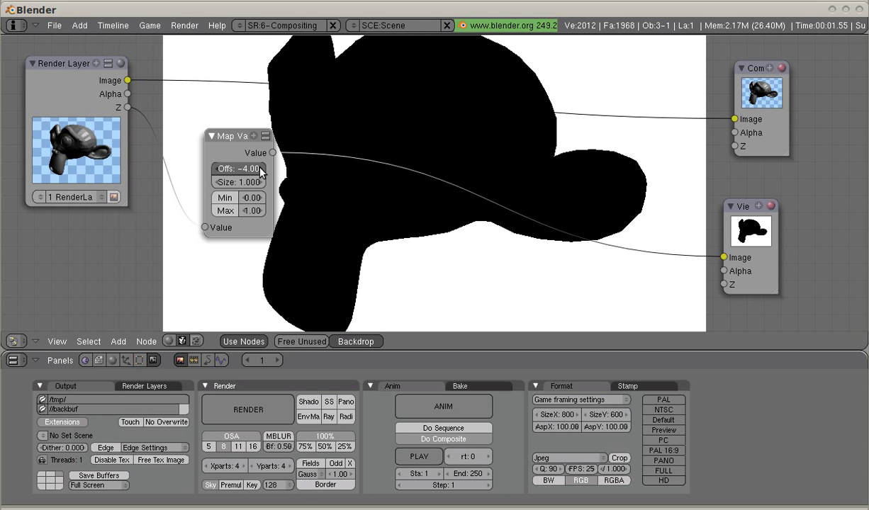
left_click(262, 169)
left_click(261, 168)
left_click(262, 168)
left_click(261, 169)
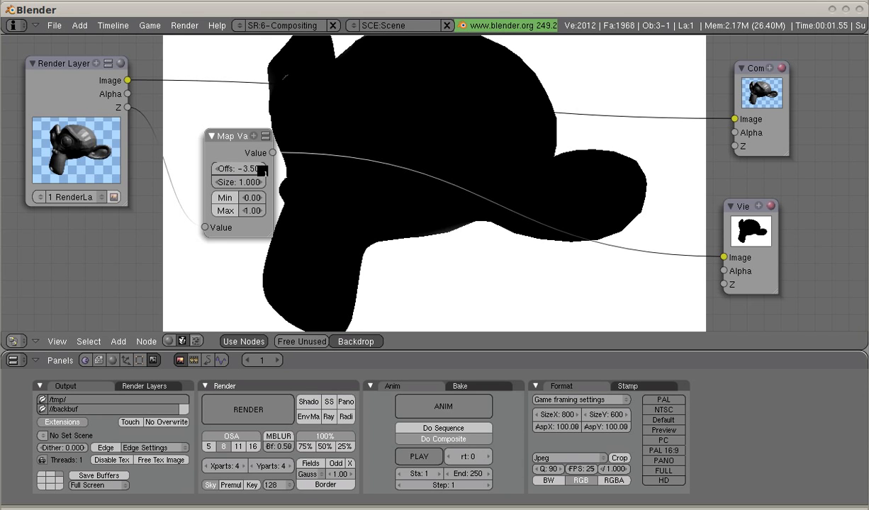
left_click(262, 169)
left_click(261, 168)
left_click(262, 169)
left_click(262, 169)
left_click(262, 168)
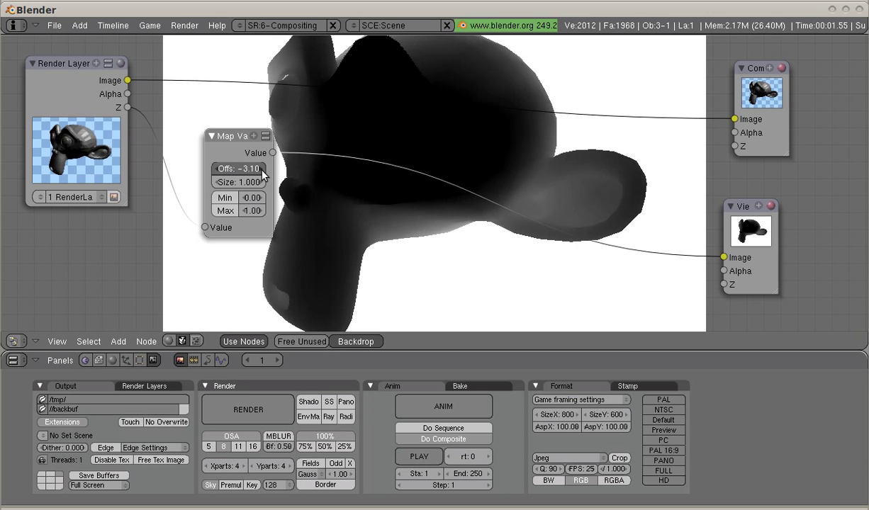
left_click(261, 168)
left_click(261, 169)
left_click(261, 169)
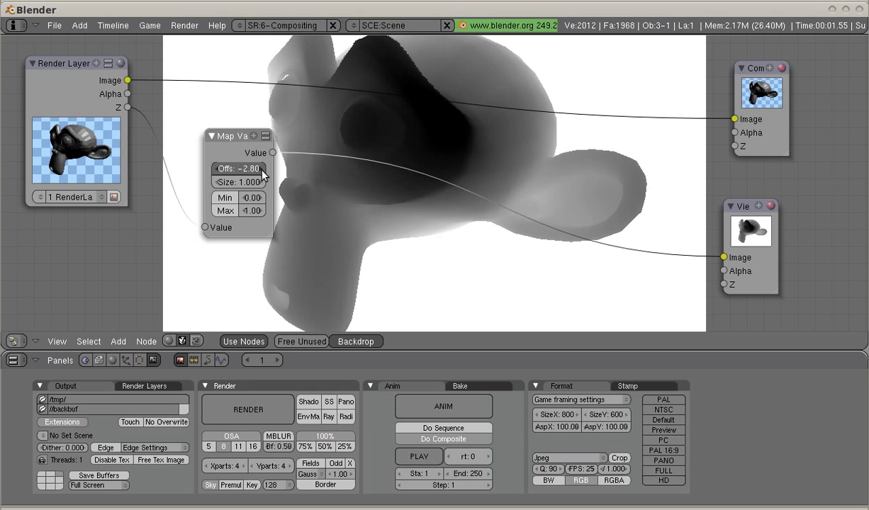
left_click(234, 168)
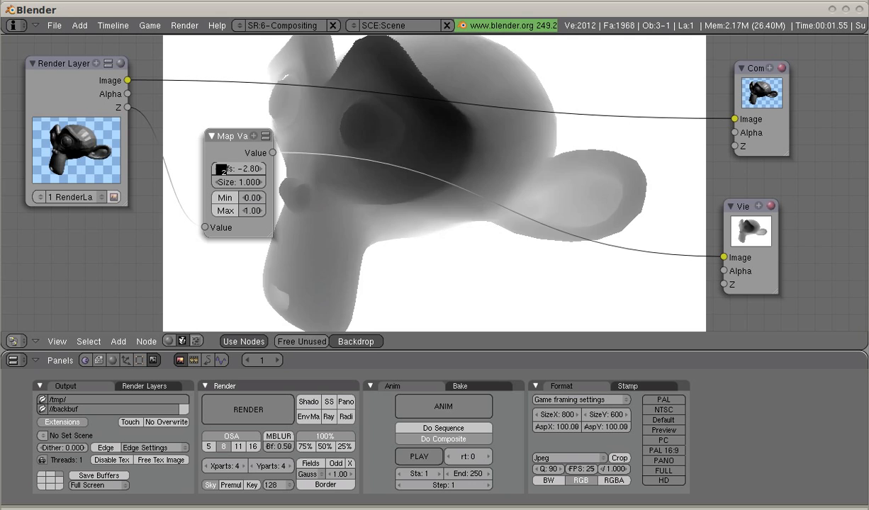
left_click(261, 169)
left_click(260, 169)
Set the offset to exactly -2.75 and move the Map Value node aside.
left_click(252, 169)
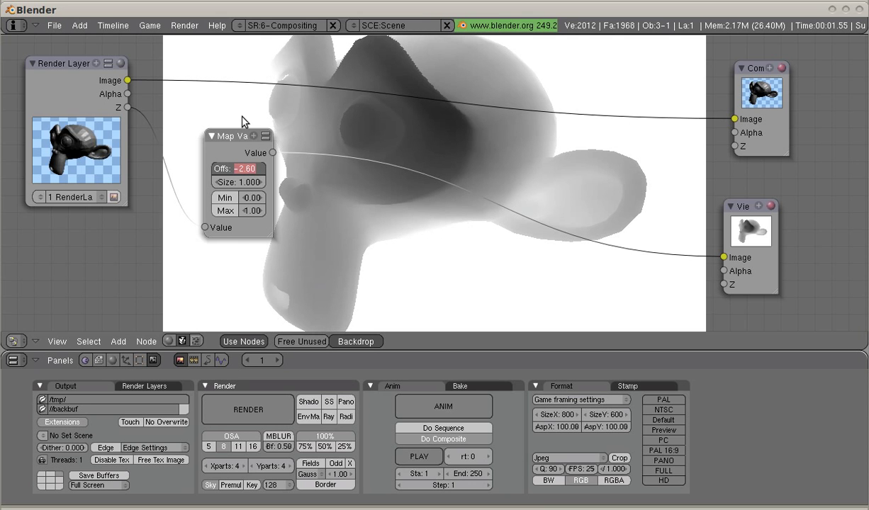
type("-2.75")
key("Return")
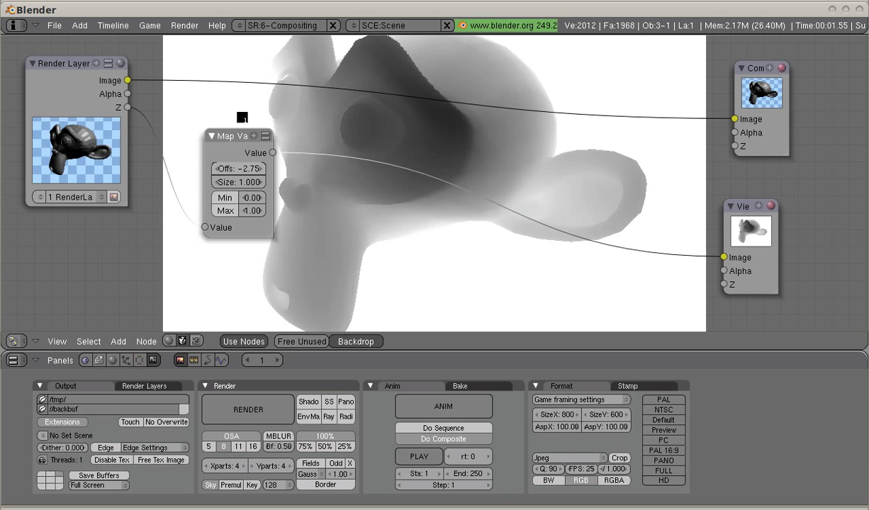
mouse_move(214, 134)
left_mouse_down()
mouse_move(191, 148)
mouse_move(218, 146)
left_mouse_up()
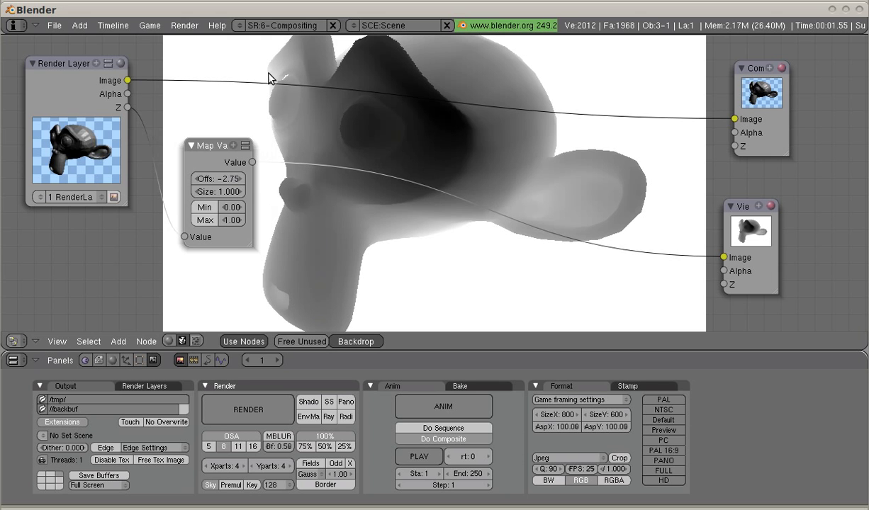
left_click_drag(219, 144, 211, 138)
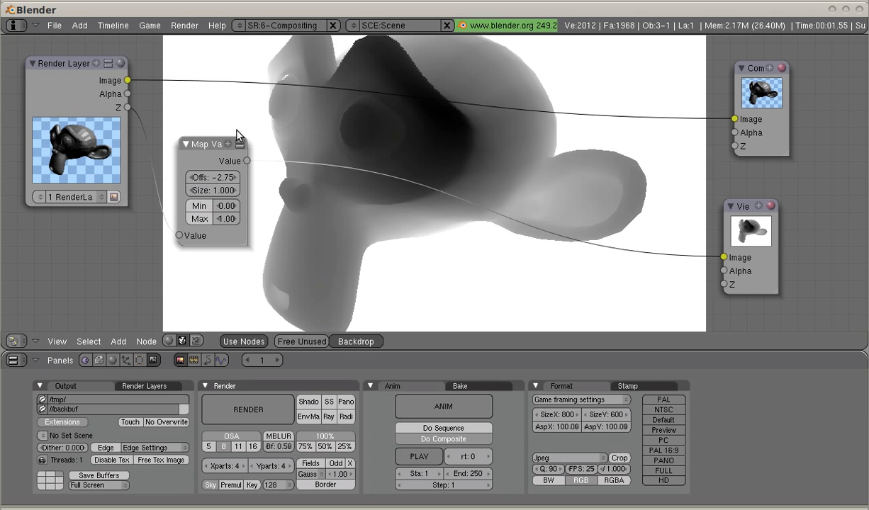
Add a Color > Invert node fed by Map Value and connect its output to the Viewer.
key("space")
mouse_move(443, 202)
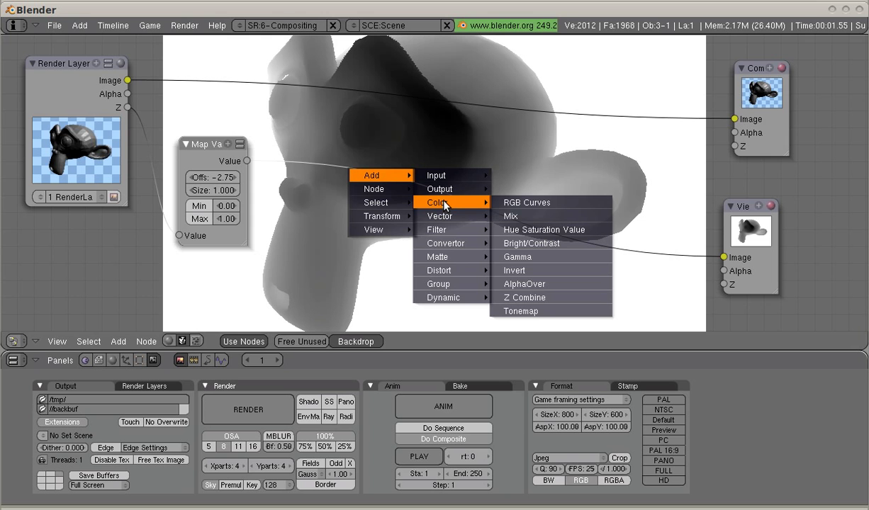
left_click(511, 270)
left_click_drag(246, 161, 371, 210)
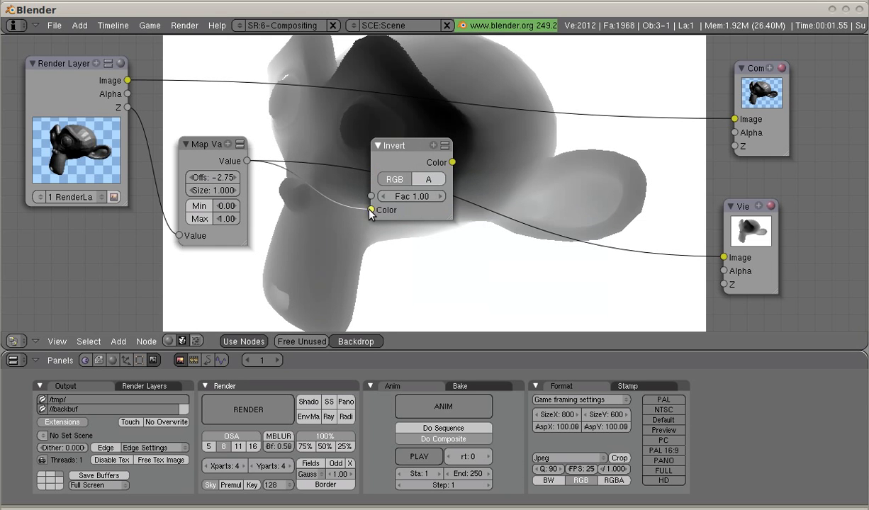
left_click_drag(418, 142, 711, 271)
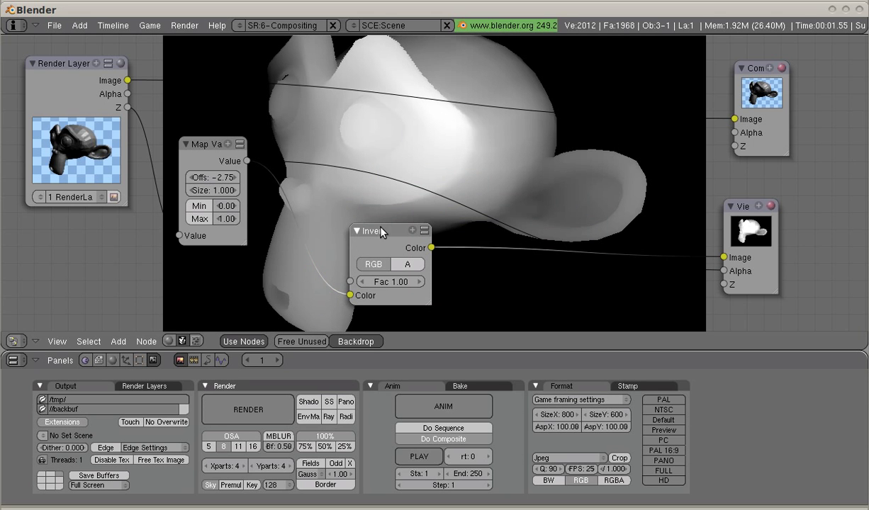
Rearrange the Invert and Composite nodes and wire Invert's Color into the Composite Image input.
left_click_drag(380, 232, 443, 243)
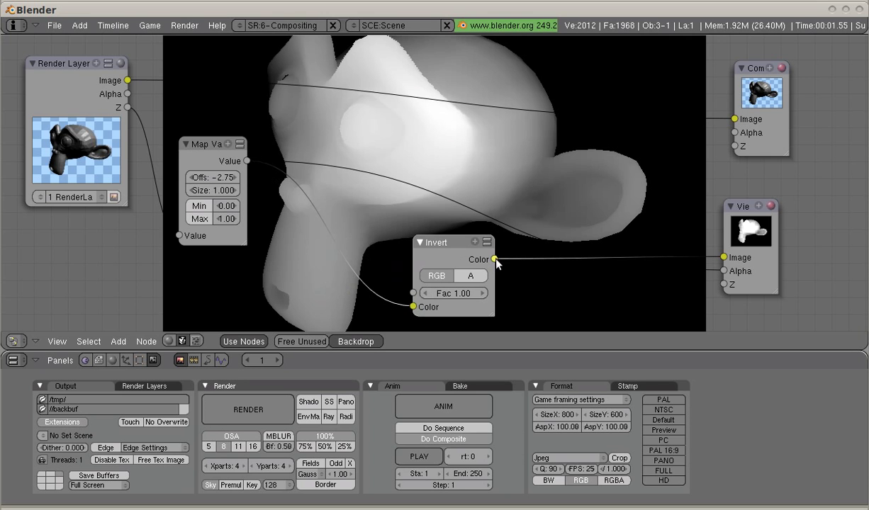
mouse_move(732, 78)
left_mouse_down()
mouse_move(743, 77)
mouse_move(733, 74)
left_mouse_up()
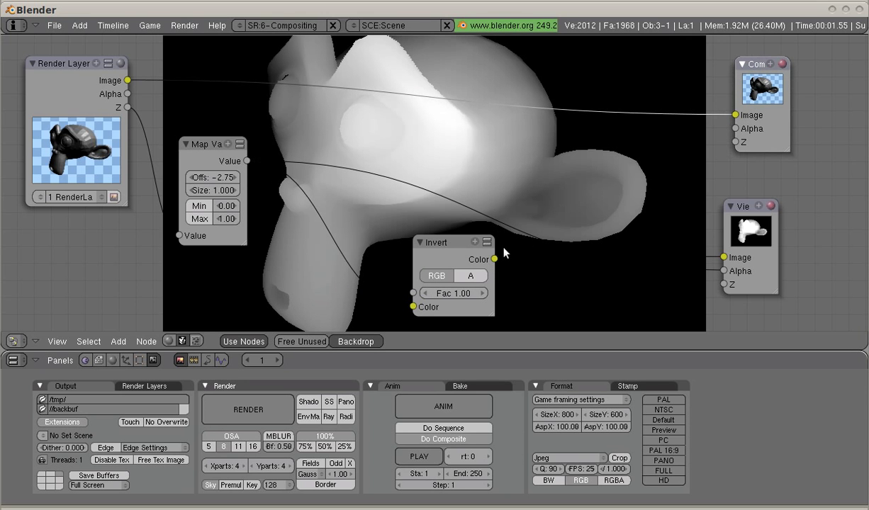
left_click_drag(493, 258, 735, 115)
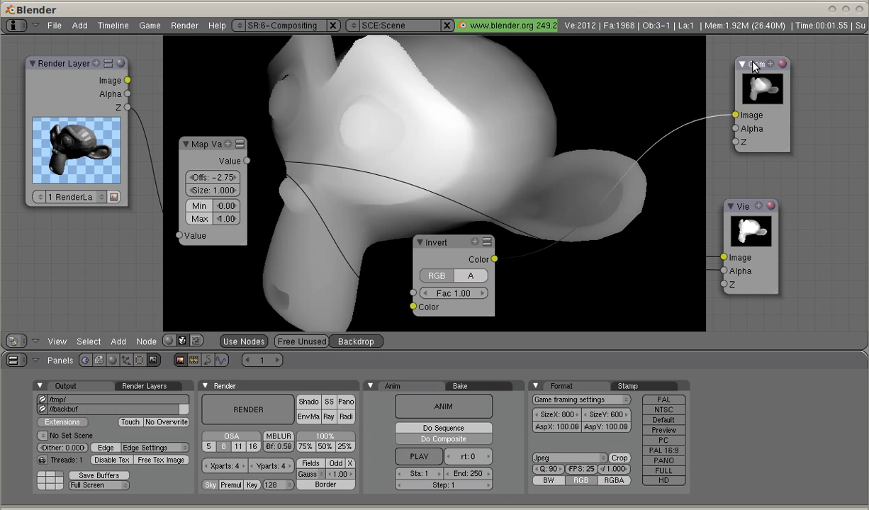
left_click_drag(755, 65, 758, 62)
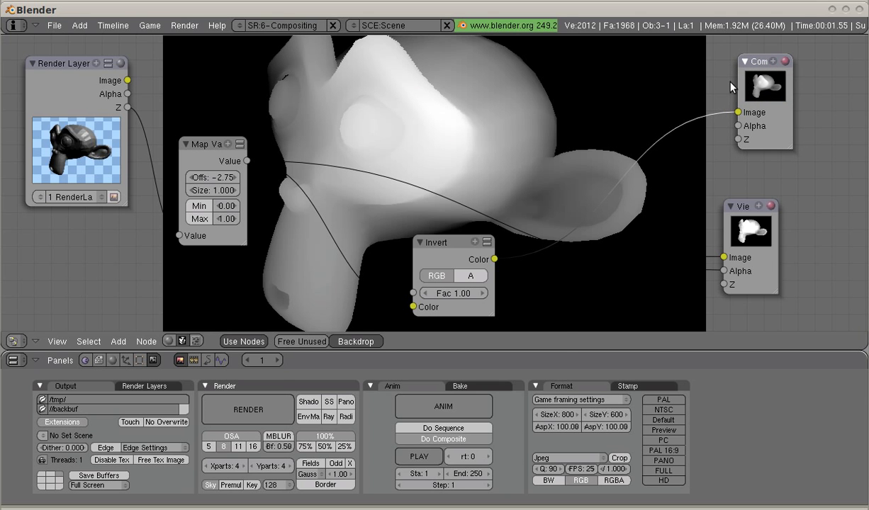
Switch the output format from Jpeg to PNG and change the resolution from 800 × 600 to 4000 × 3000.
left_click(587, 459)
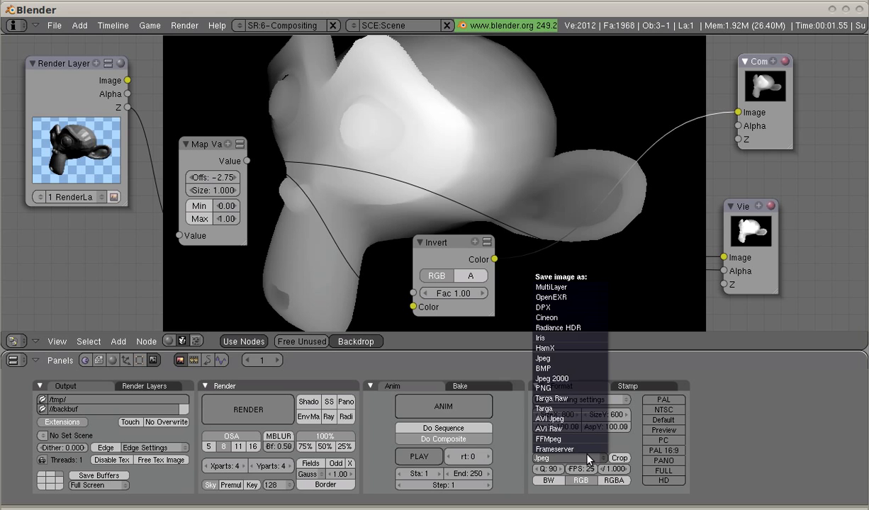
left_click(556, 390)
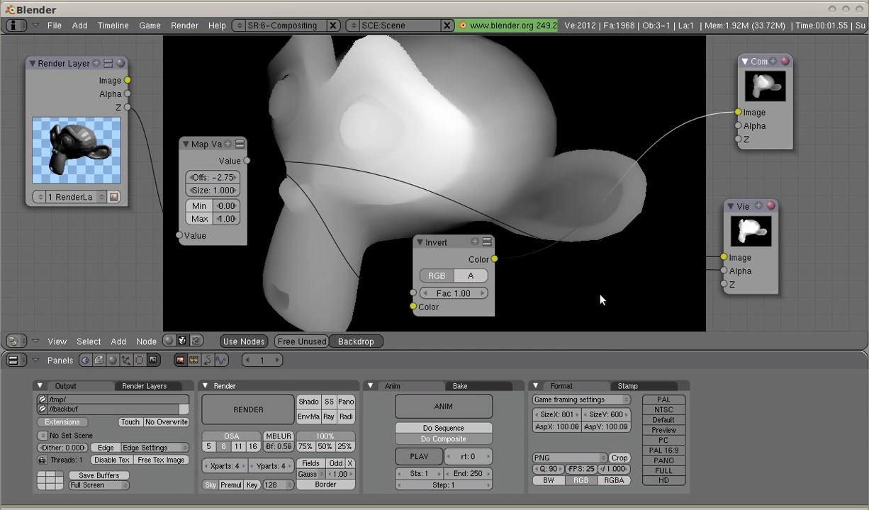
left_click(575, 414)
left_click(560, 415)
type("400")
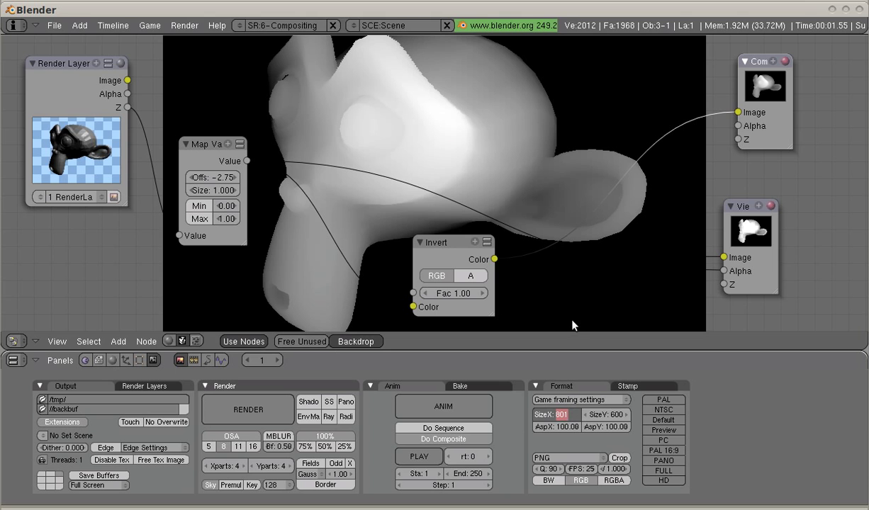
type("00")
key("Return")
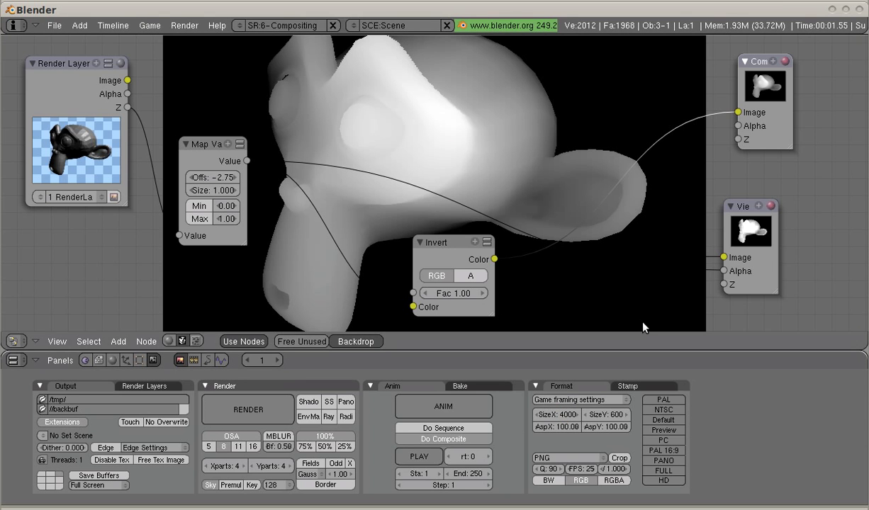
left_click(606, 415)
type("3000")
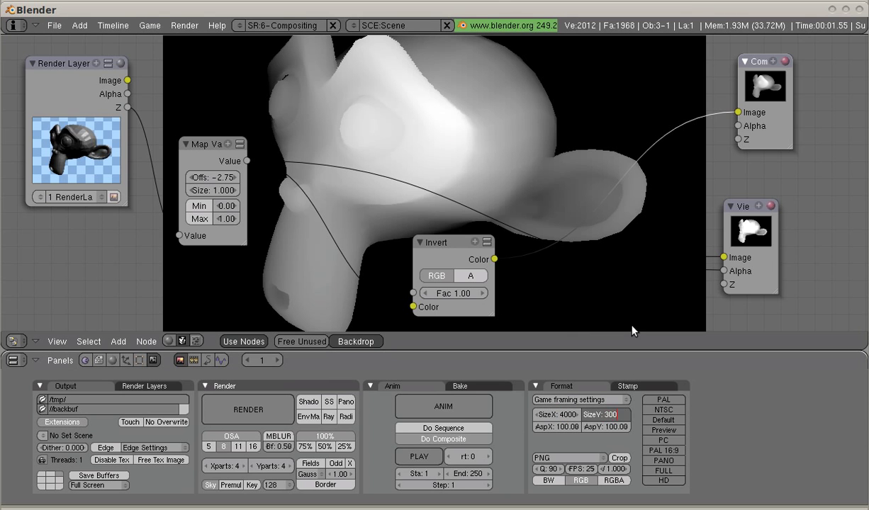
key("Return")
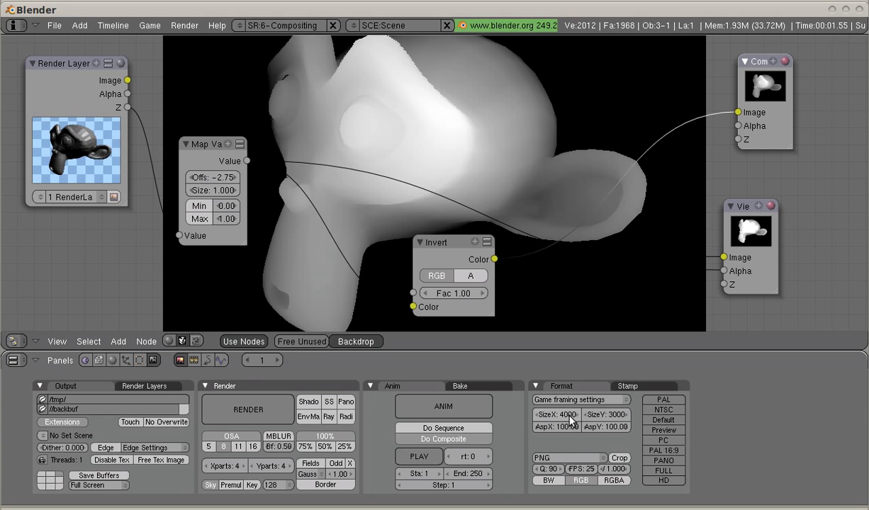
Render the 4000 × 3000 inverted depth map and zoom out to view the whole result.
left_click(246, 411)
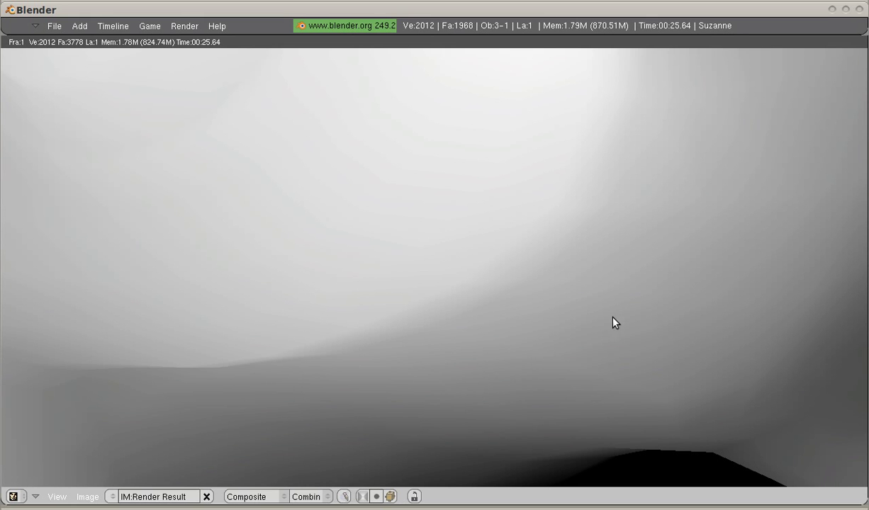
scroll(457, 291, "down", 5)
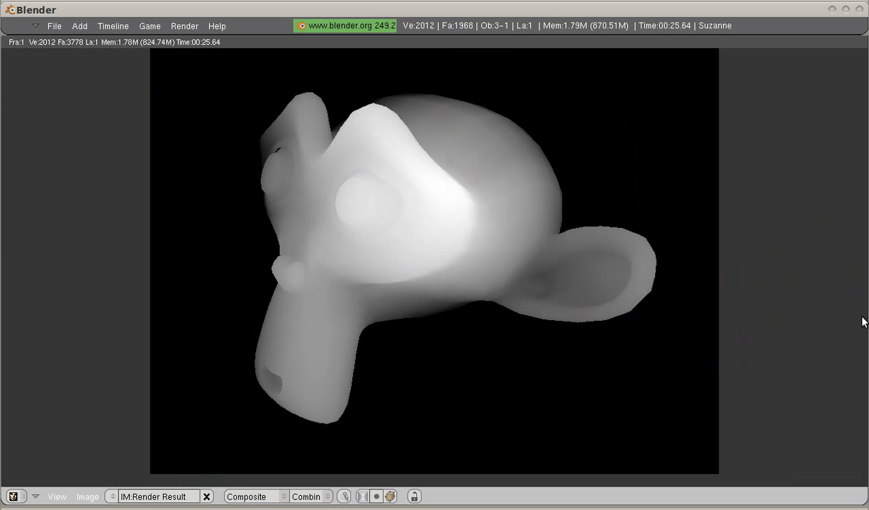